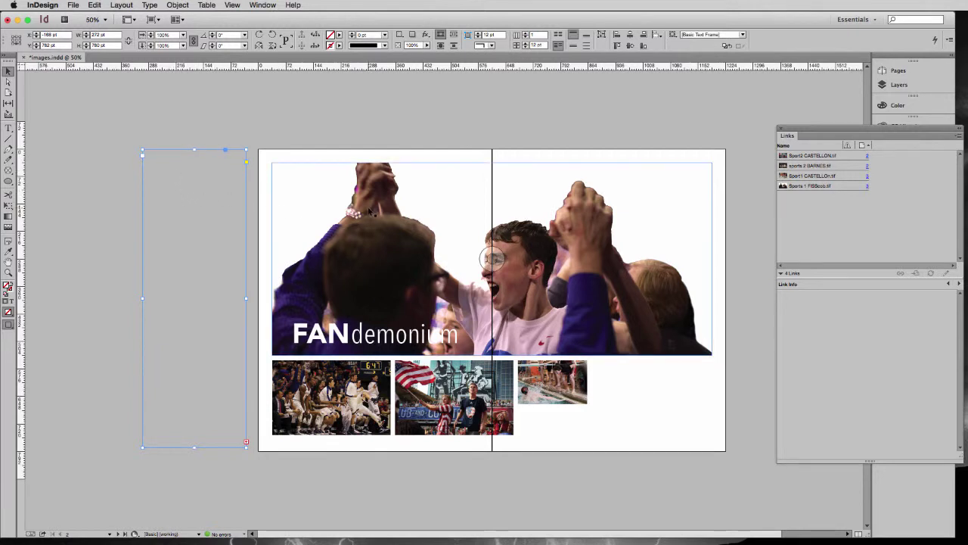
Apply a Wrap around object shape text wrap to the crowd photo with a 12 pt offset
{"action": "left_click", "coordinate": [388, 245]}
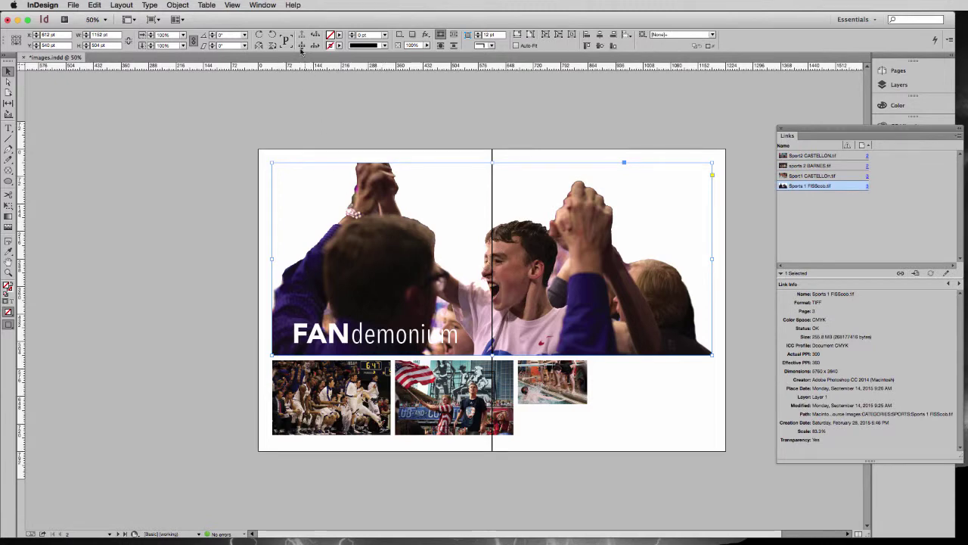
{"action": "left_click", "coordinate": [261, 5]}
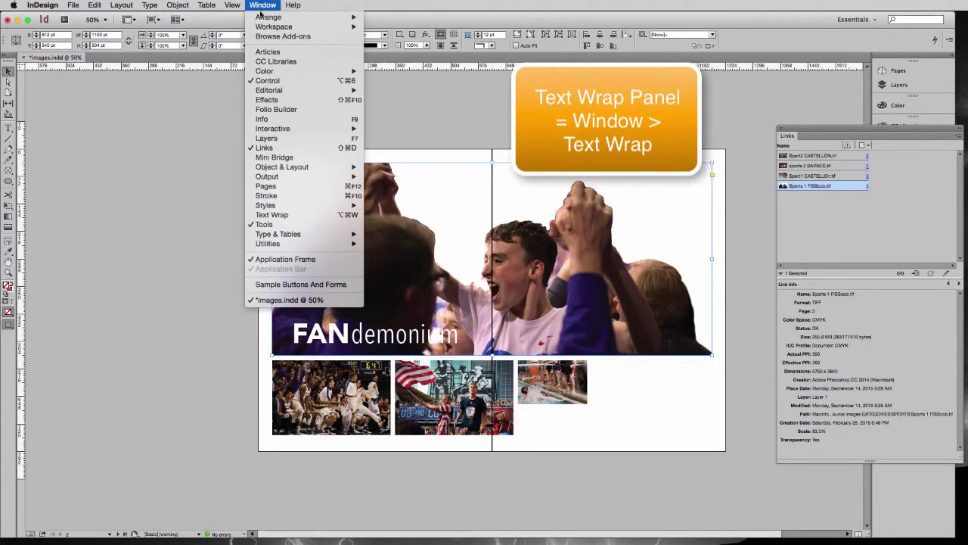
{"action": "left_click", "coordinate": [272, 215]}
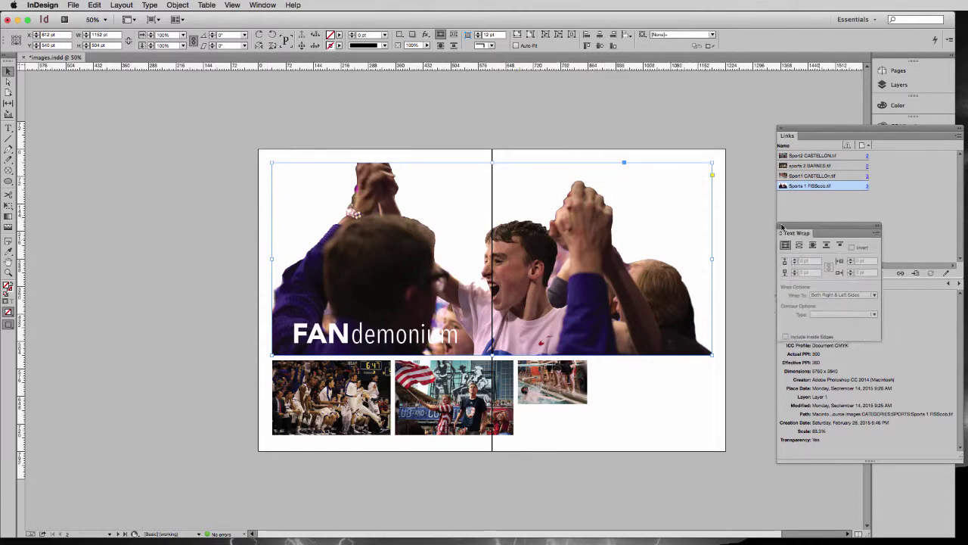
{"action": "left_click_drag", "start_coordinate": [783, 227], "coordinate": [616, 94]}
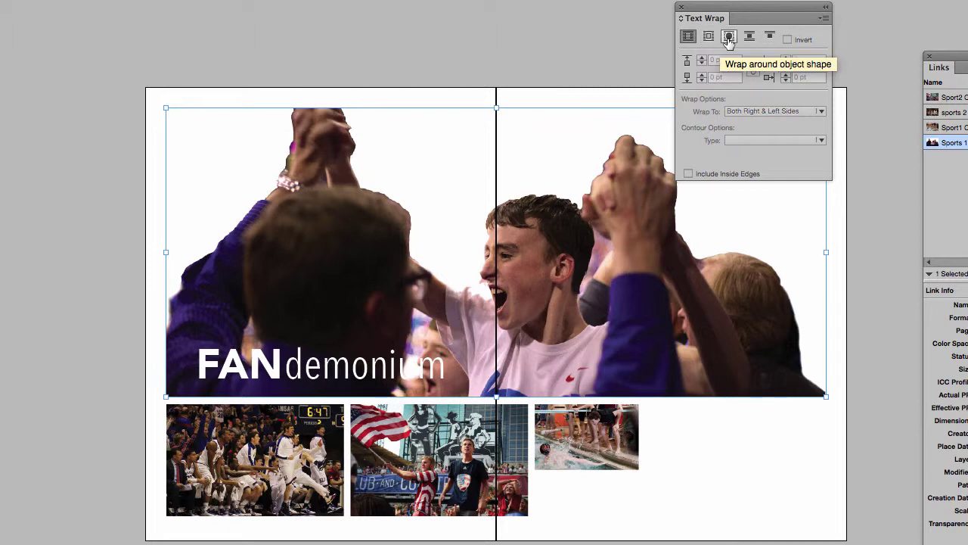
{"action": "left_click", "coordinate": [728, 37]}
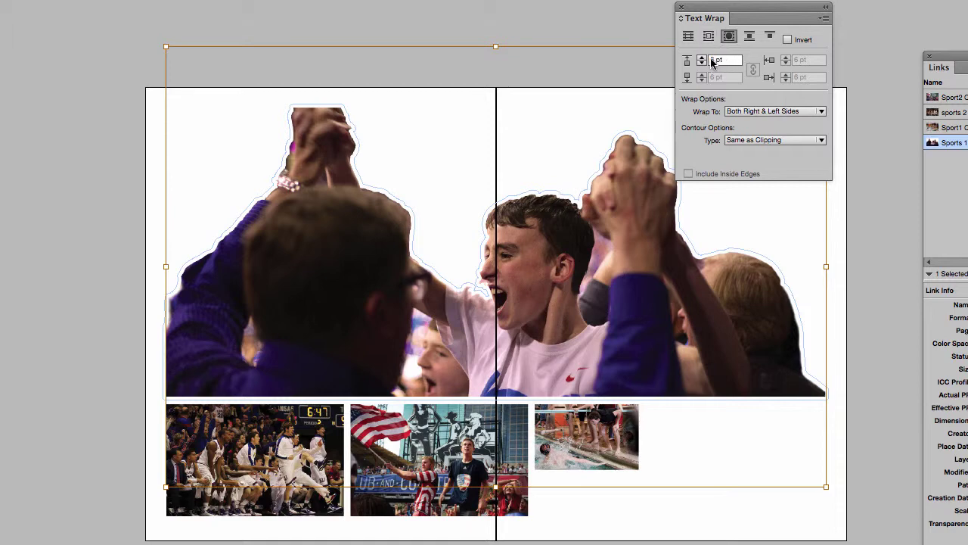
{"action": "left_click", "coordinate": [715, 60]}
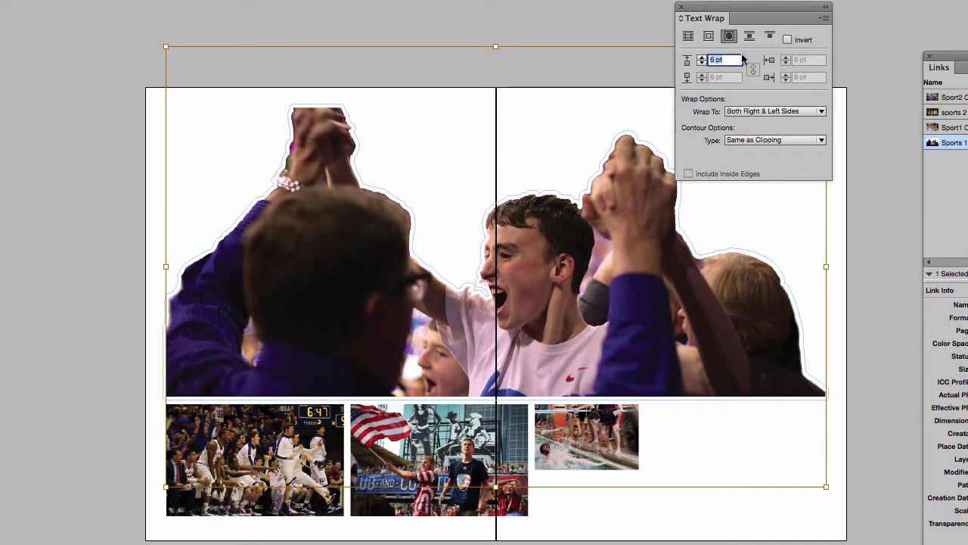
{"action": "type", "text": "6"}
{"action": "key", "text": "Return"}
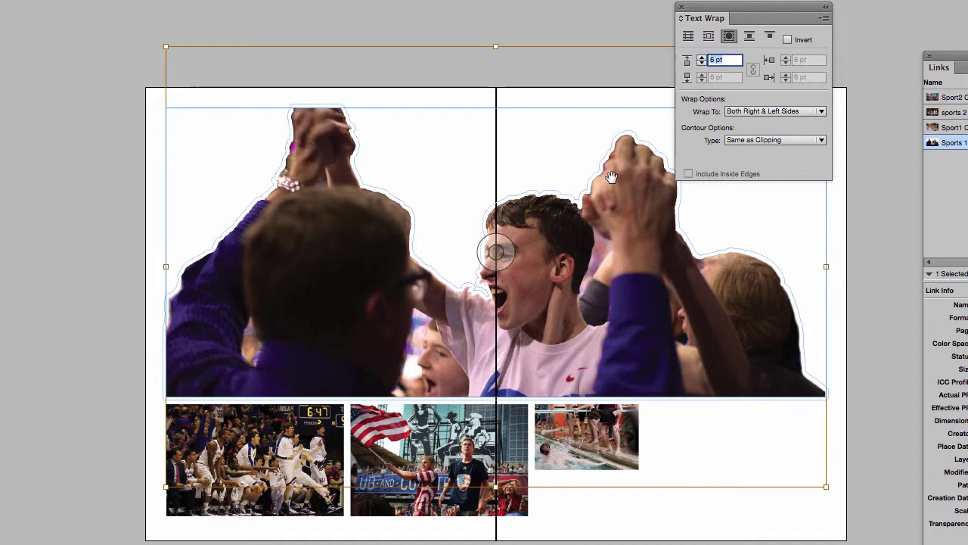
{"action": "type", "text": "12"}
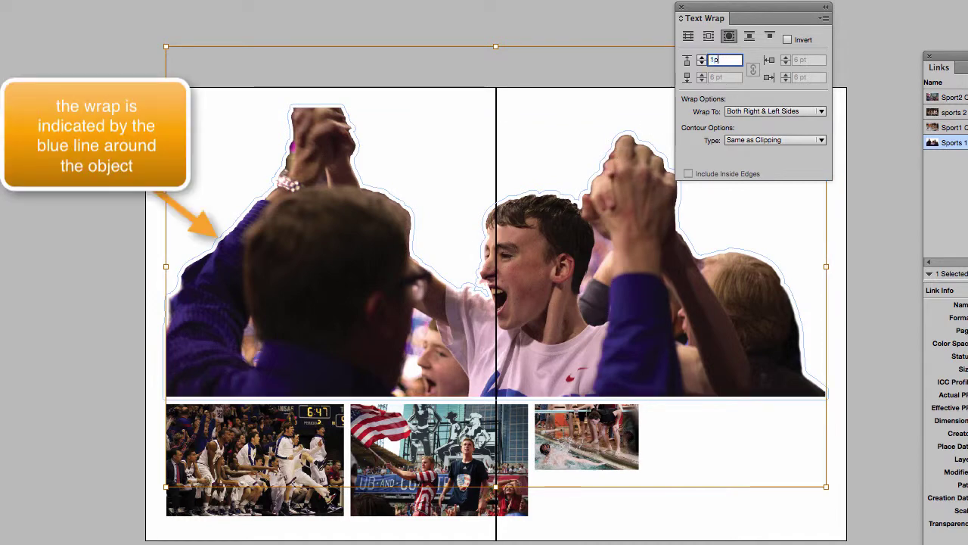
{"action": "key", "text": "Return"}
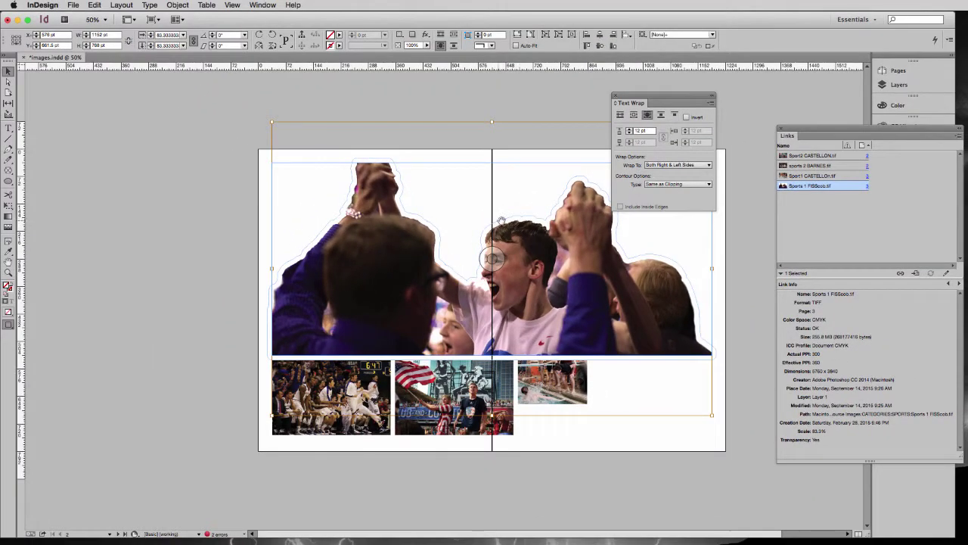
Set the crowd photo's clipping path to Detect Edges with the threshold lowered to 51
{"action": "left_click", "coordinate": [174, 6]}
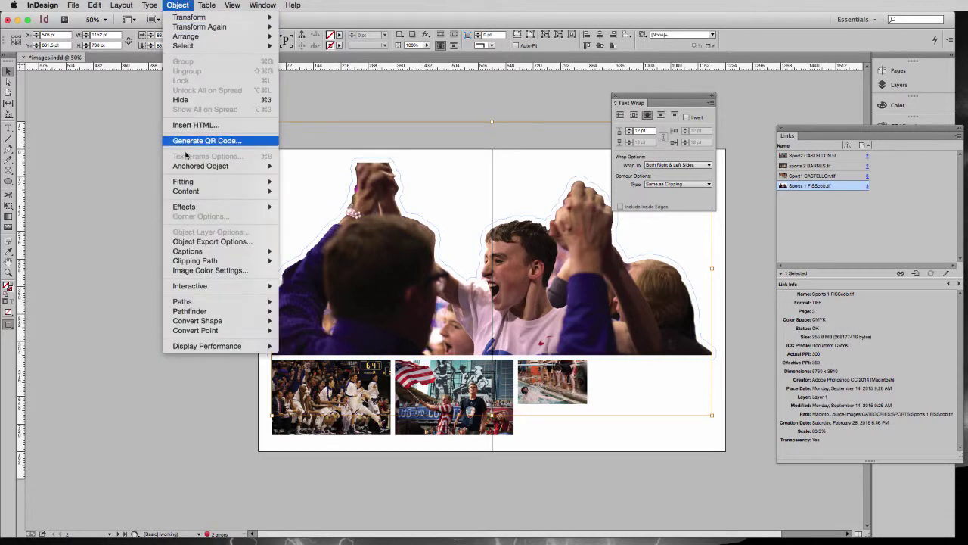
{"action": "mouse_move", "coordinate": [199, 263]}
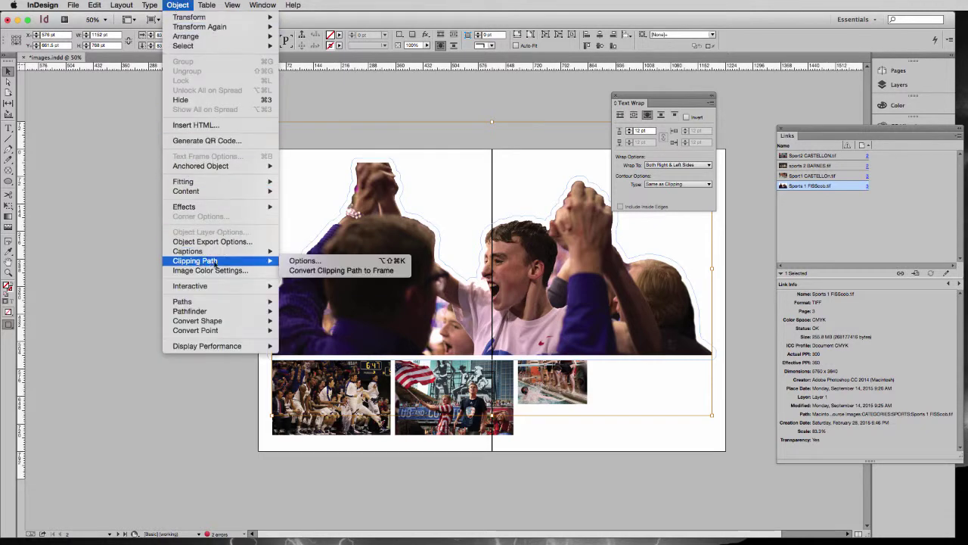
{"action": "left_click", "coordinate": [303, 261]}
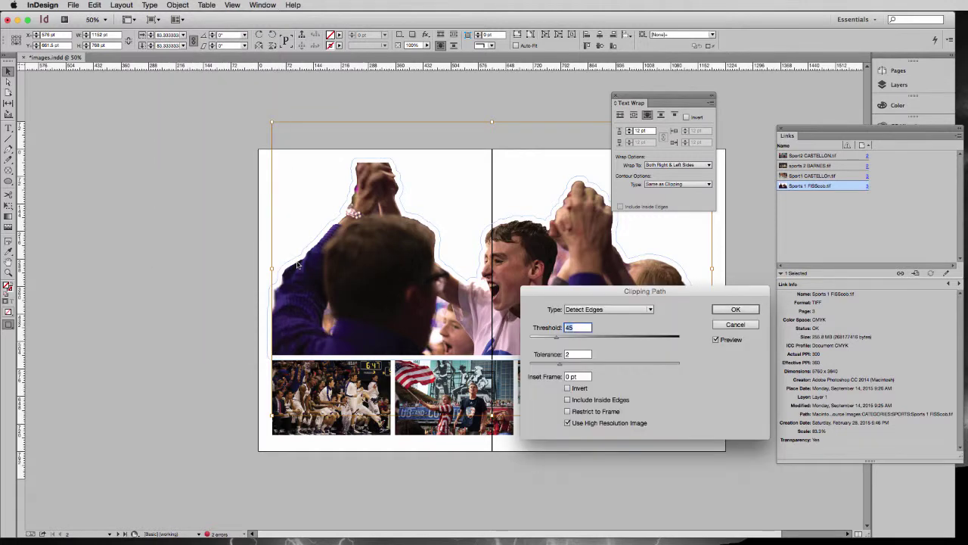
{"action": "left_click_drag", "start_coordinate": [583, 290], "coordinate": [469, 136]}
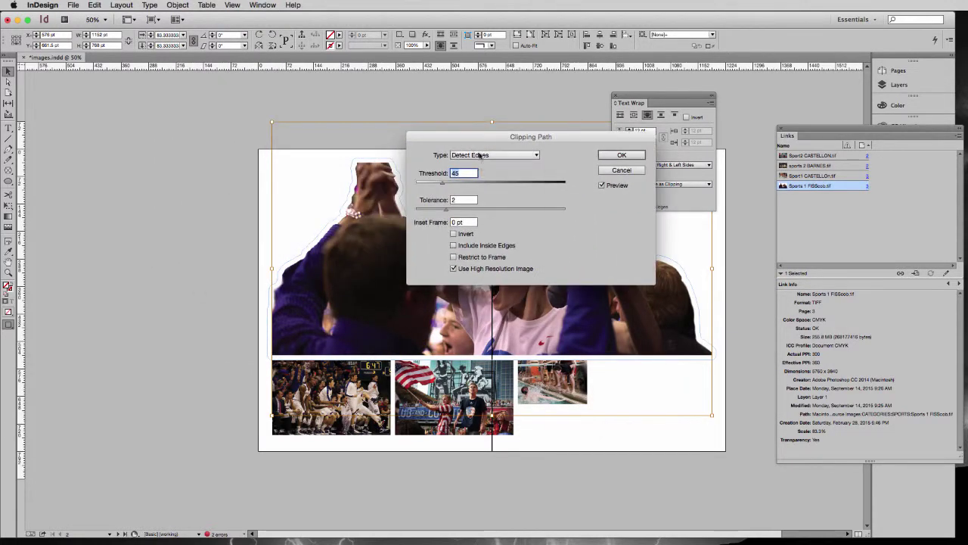
{"action": "left_click", "coordinate": [480, 155]}
{"action": "left_click", "coordinate": [482, 176]}
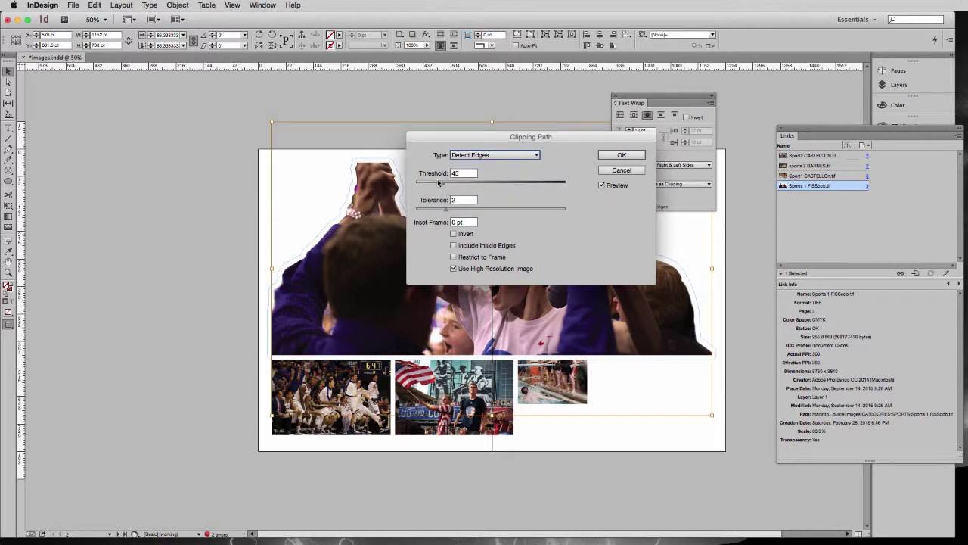
{"action": "left_click_drag", "start_coordinate": [449, 184], "coordinate": [446, 185]}
{"action": "left_click_drag", "start_coordinate": [496, 140], "coordinate": [485, 137]}
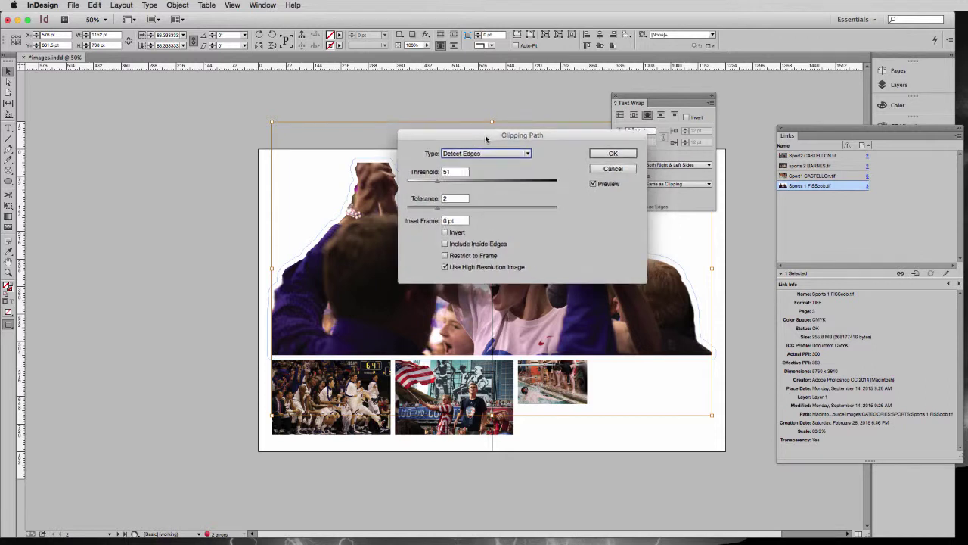
{"action": "left_click", "coordinate": [610, 155]}
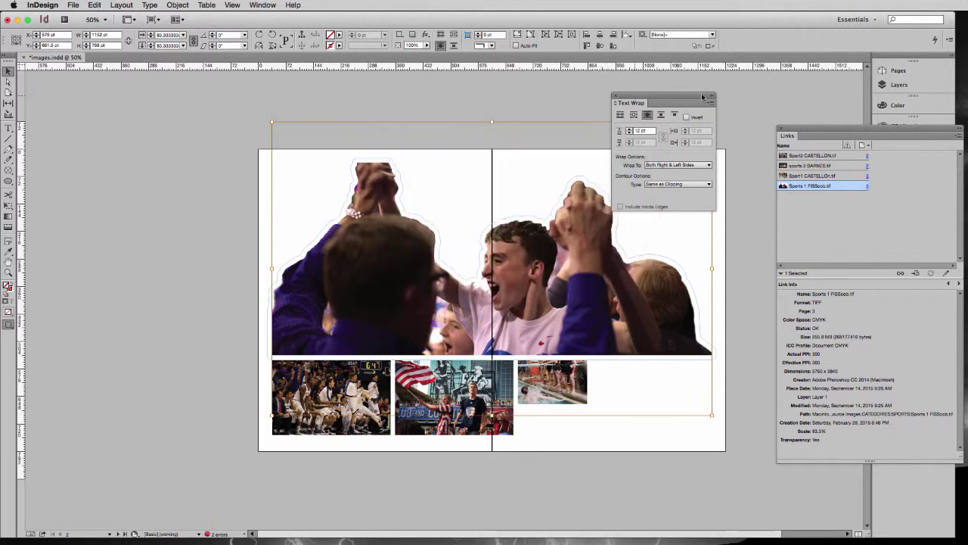
Move the empty text frame onto the left page and fill it with placeholder text
{"action": "left_click_drag", "start_coordinate": [696, 99], "coordinate": [817, 94]}
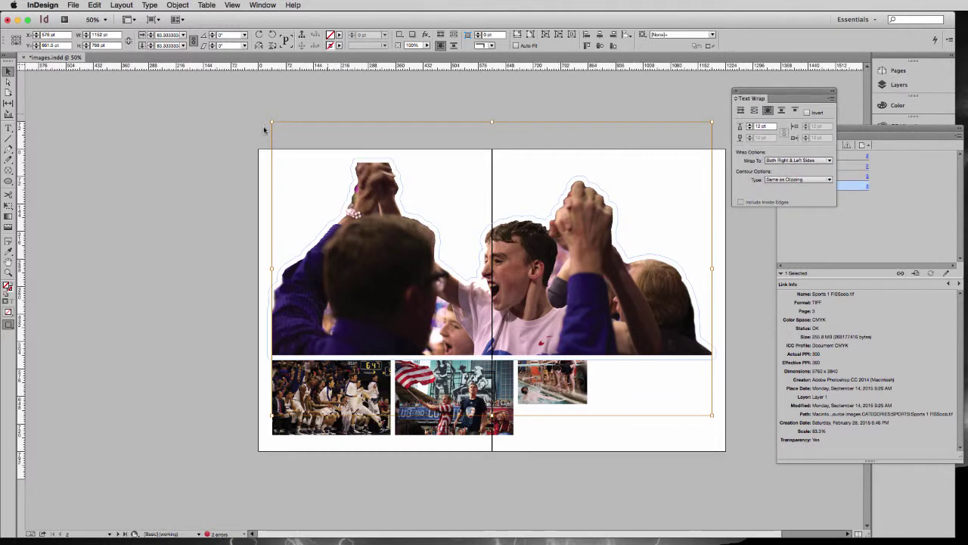
{"action": "left_click", "coordinate": [203, 178]}
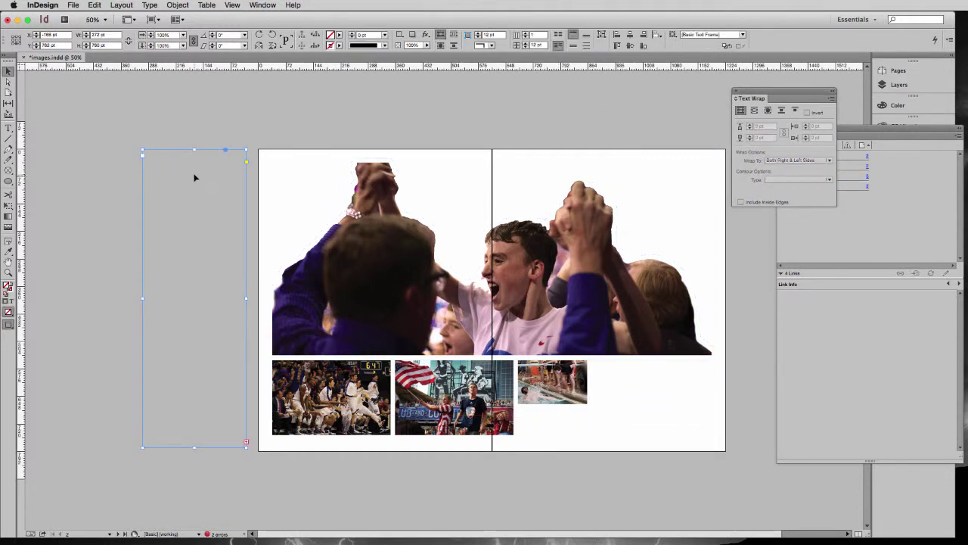
{"action": "left_click_drag", "start_coordinate": [194, 177], "coordinate": [325, 189]}
{"action": "key", "text": "super+alt+shift+p"}
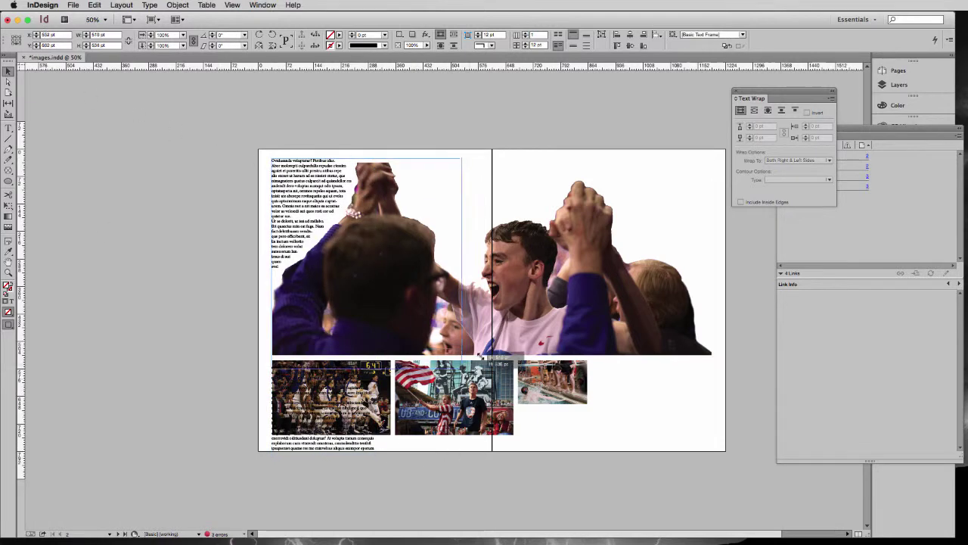
Adjust the left-page text frame's edge so its text wraps around the crowd photo
{"action": "left_click", "coordinate": [490, 349]}
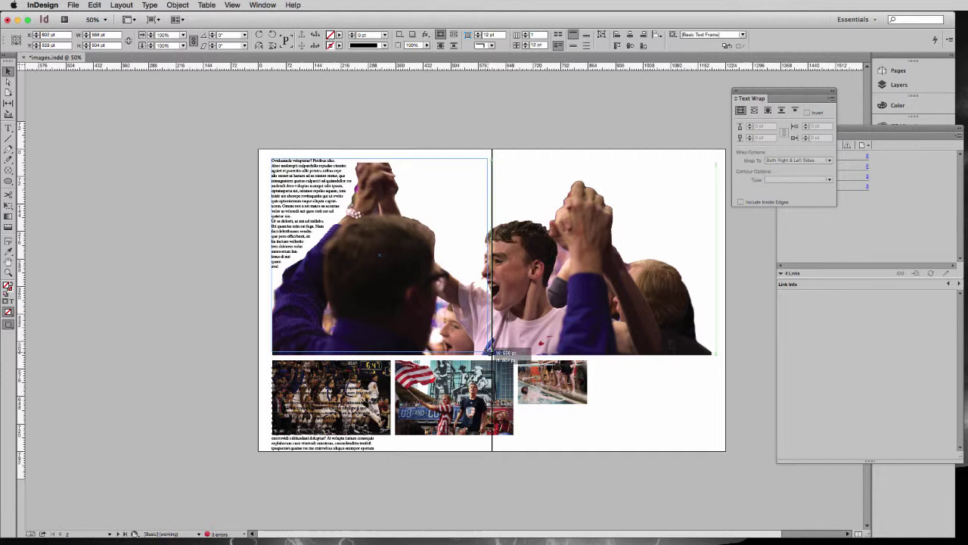
{"action": "key", "text": "super+z"}
{"action": "key", "text": "super+shift+z"}
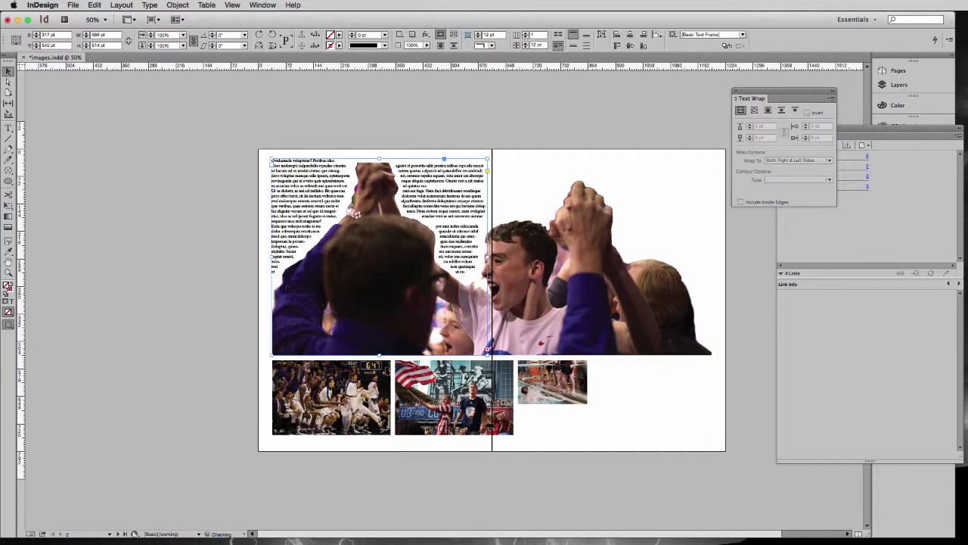
{"action": "left_click_drag", "start_coordinate": [273, 259], "coordinate": [271, 260]}
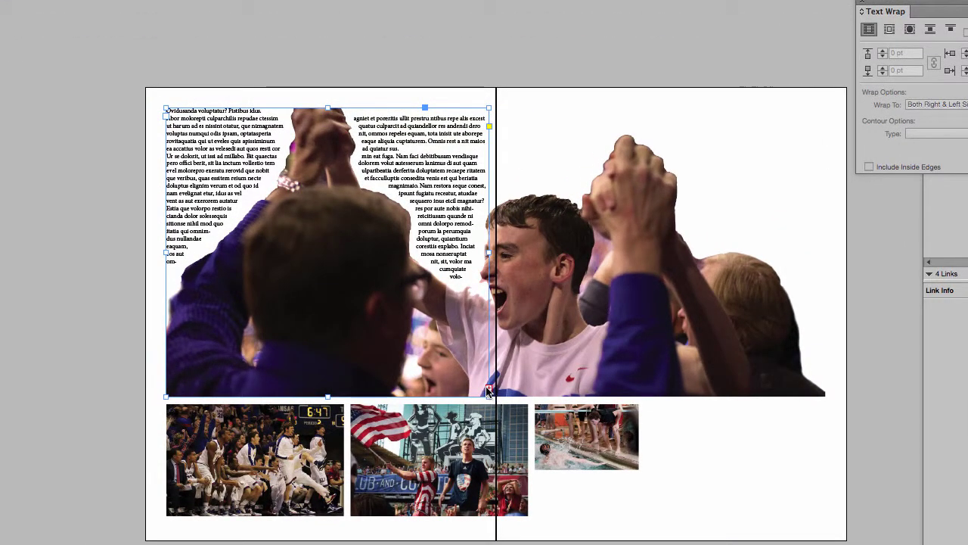
Thread the left frame's overflow text into a new two-column frame across the right page
{"action": "left_click", "coordinate": [488, 390]}
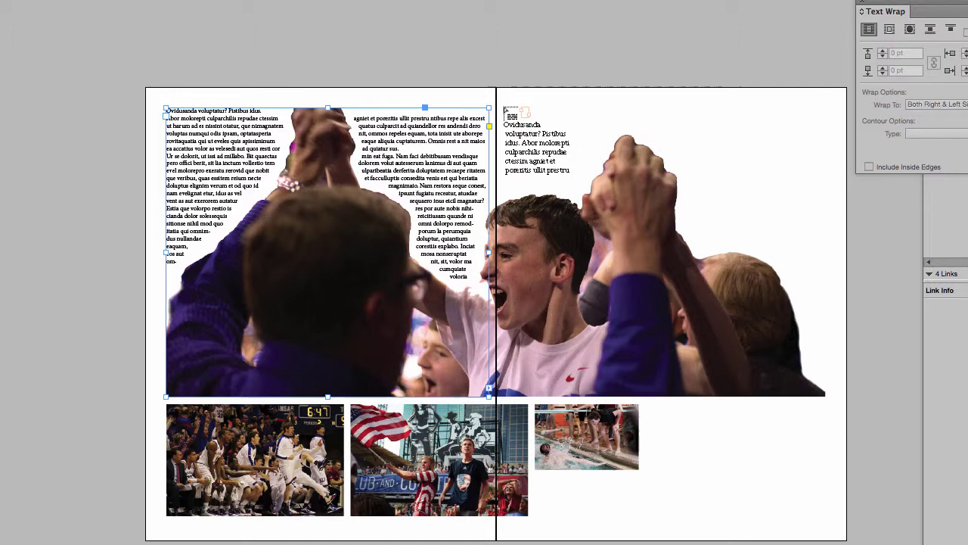
{"action": "left_click_drag", "start_coordinate": [504, 109], "coordinate": [827, 395]}
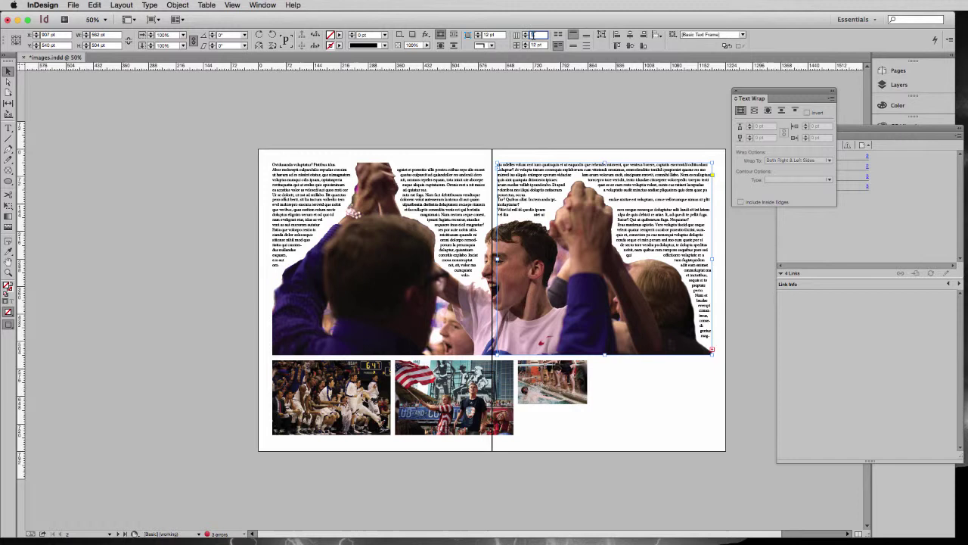
{"action": "type", "text": "2"}
{"action": "key", "text": "Return"}
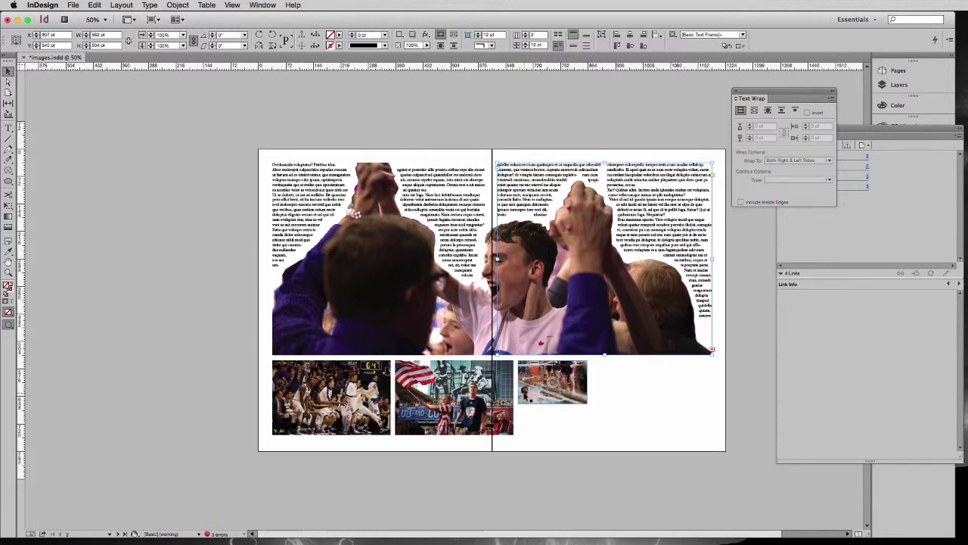
Give the pool photo a 6 pt bounding-box wrap and flow overflow text into a two-column frame beside it
{"action": "left_click", "coordinate": [552, 382]}
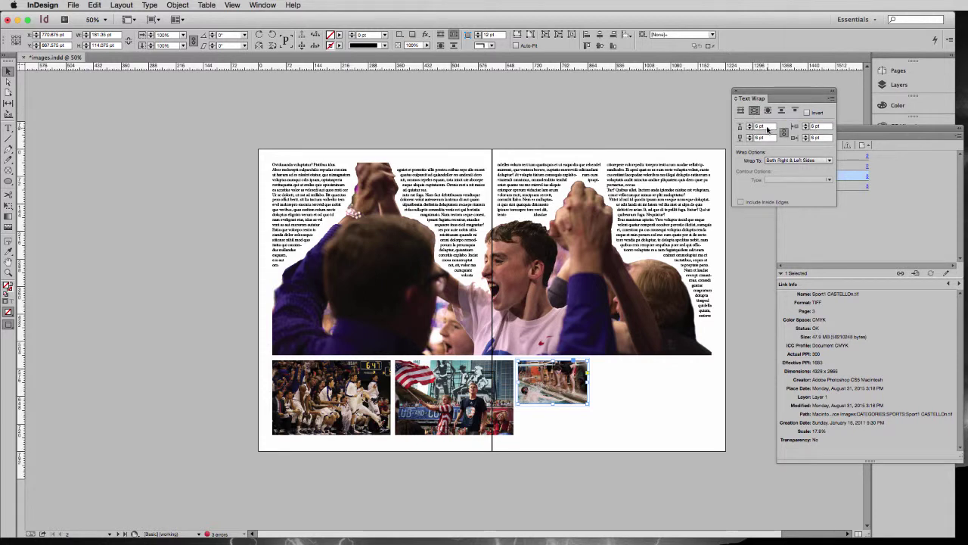
{"action": "left_click", "coordinate": [814, 134]}
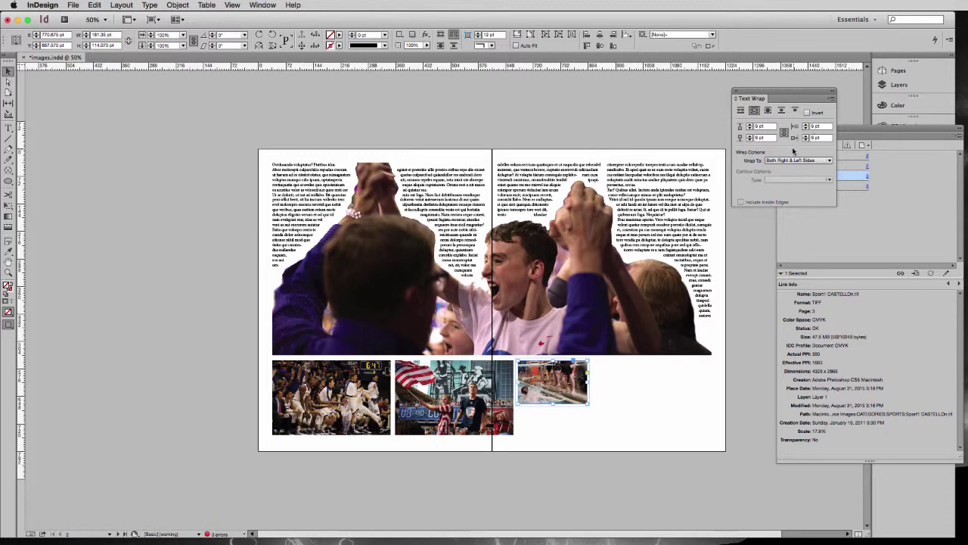
{"action": "left_click", "coordinate": [719, 351]}
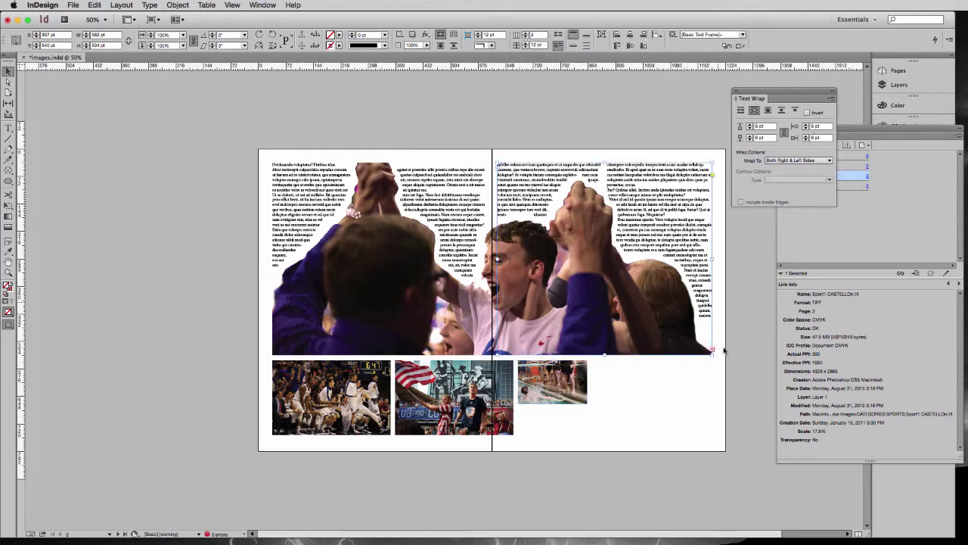
{"action": "left_click", "coordinate": [711, 351]}
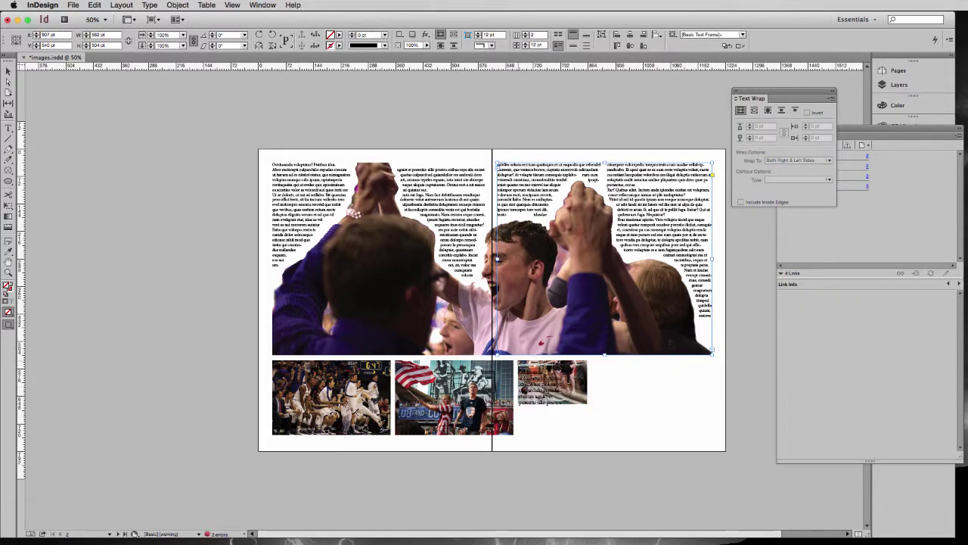
{"action": "left_click_drag", "start_coordinate": [518, 361], "coordinate": [646, 432]}
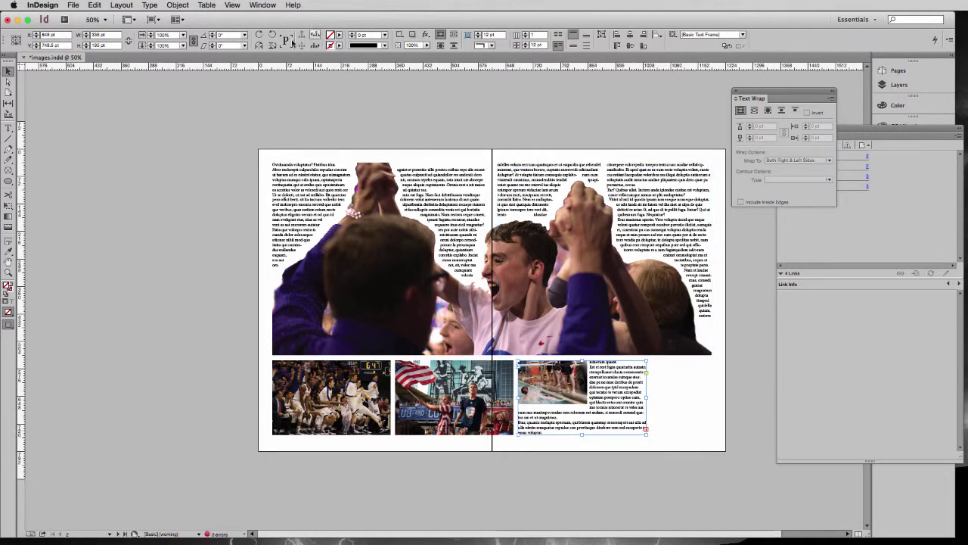
{"action": "double_click", "coordinate": [535, 34]}
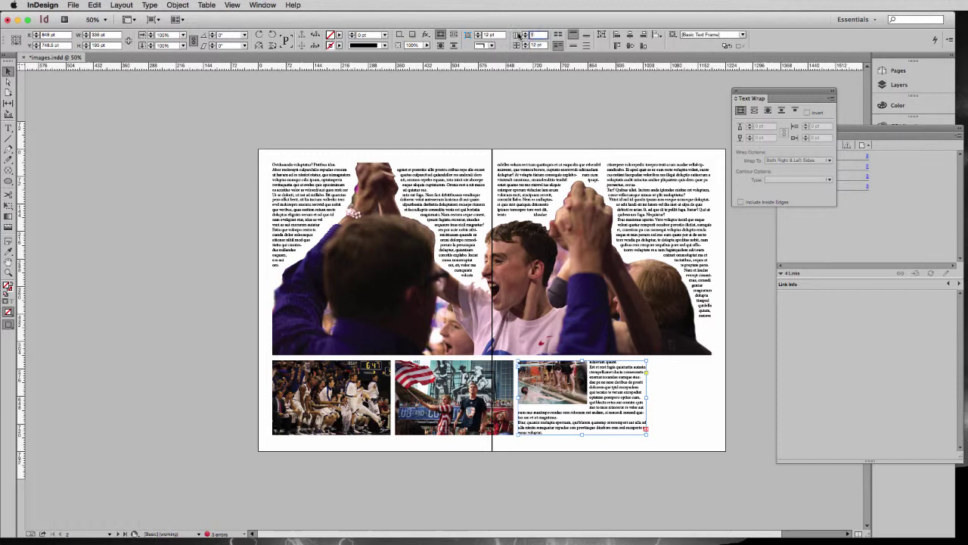
{"action": "type", "text": "2"}
{"action": "key", "text": "Return"}
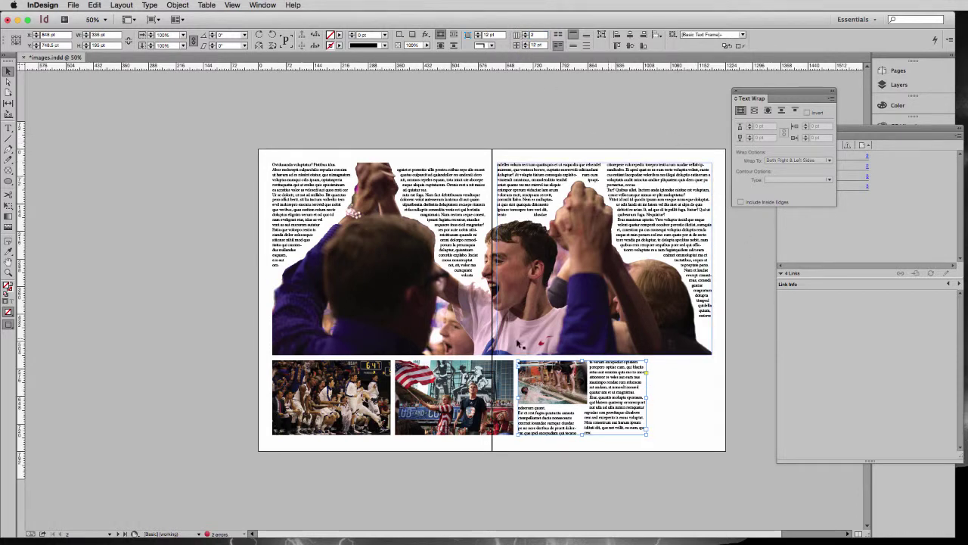
{"action": "left_click", "coordinate": [10, 273]}
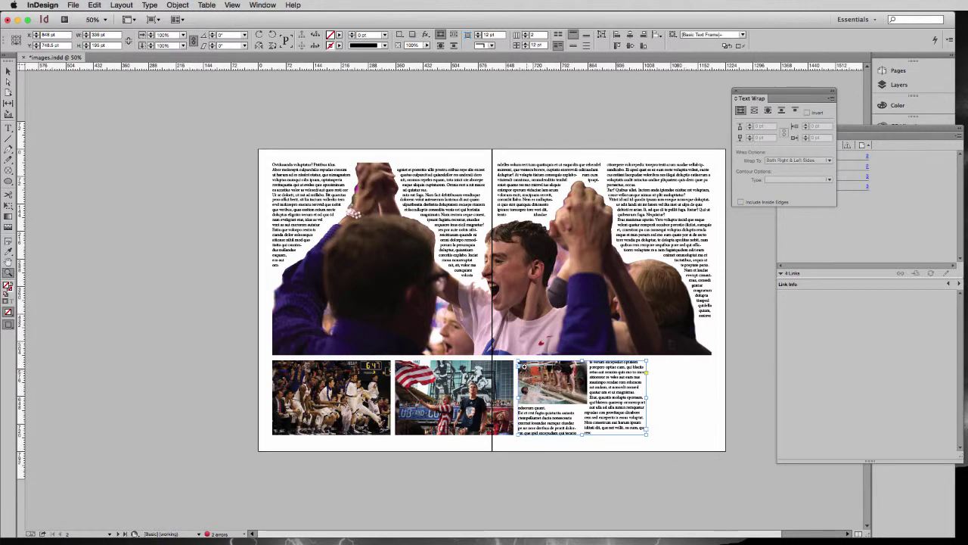
Widen the two-column frame beside the pool photo to the right so its text reflows around the image
{"action": "left_click_drag", "start_coordinate": [507, 356], "coordinate": [673, 452]}
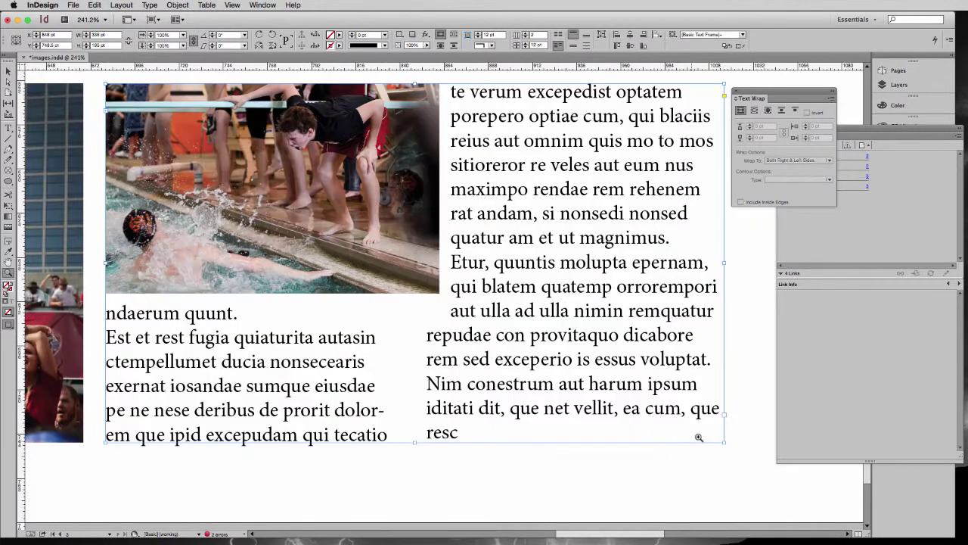
{"action": "left_click", "coordinate": [8, 70]}
{"action": "mouse_move", "coordinate": [724, 263]}
{"action": "left_mouse_down"}
{"action": "mouse_move", "coordinate": [768, 263]}
{"action": "mouse_move", "coordinate": [742, 263]}
{"action": "left_mouse_up"}
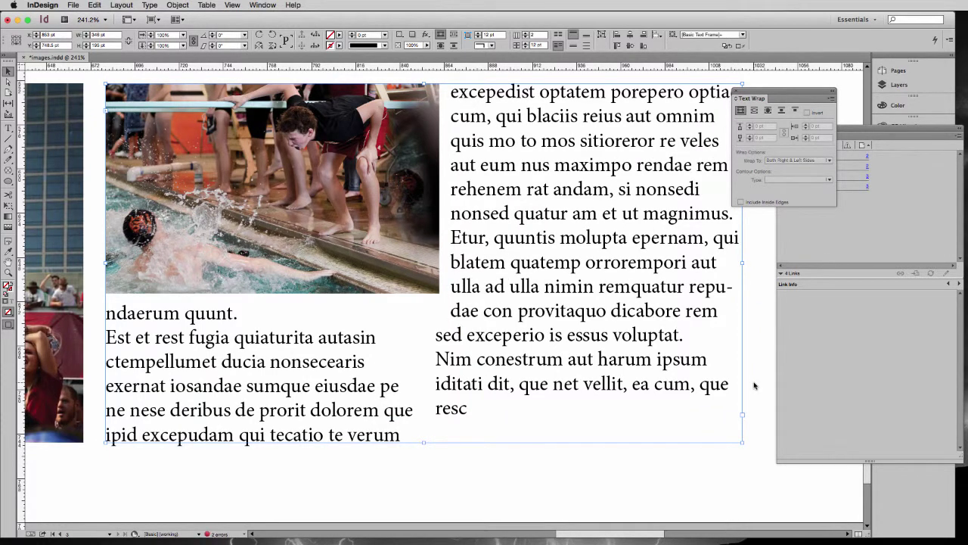
{"action": "key", "text": "super+minus"}
{"action": "left_click_drag", "start_coordinate": [707, 449], "coordinate": [751, 452]}
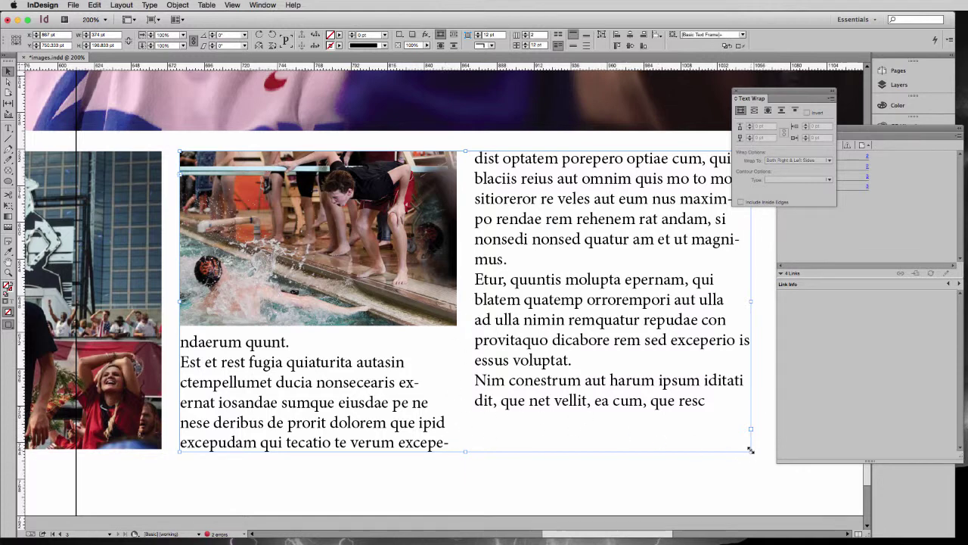
{"action": "left_click_drag", "start_coordinate": [751, 451], "coordinate": [766, 452]}
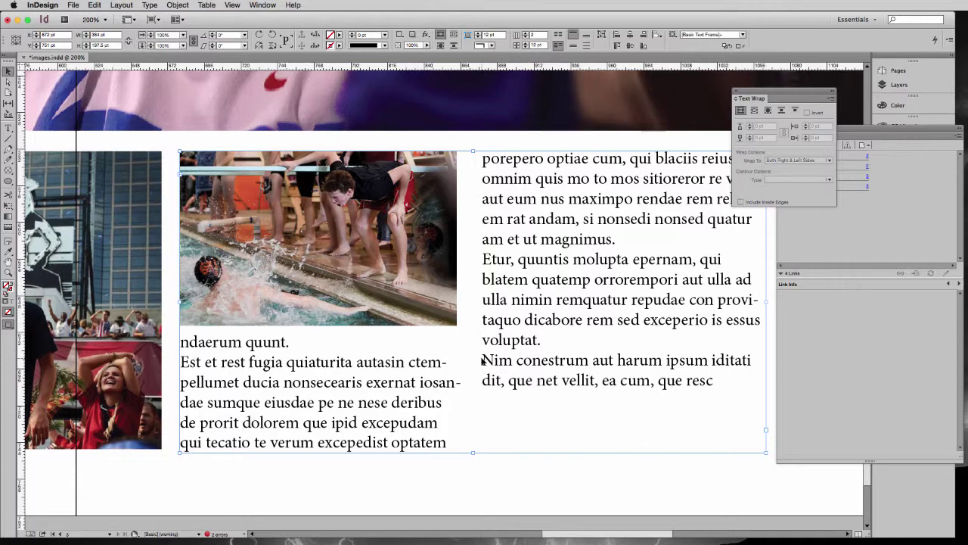
{"action": "scroll", "coordinate": [482, 361], "scroll_direction": "down", "scroll_amount": 5}
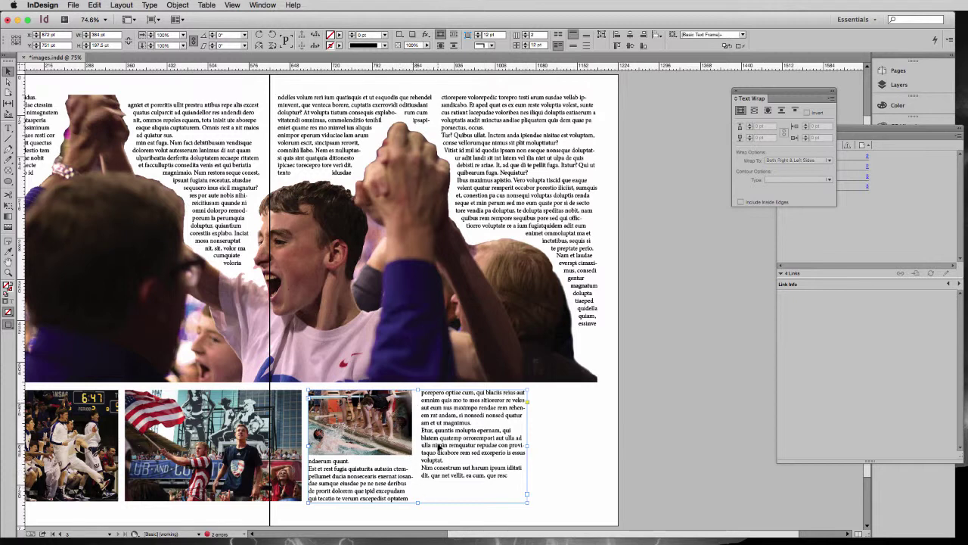
{"action": "left_click", "coordinate": [564, 448]}
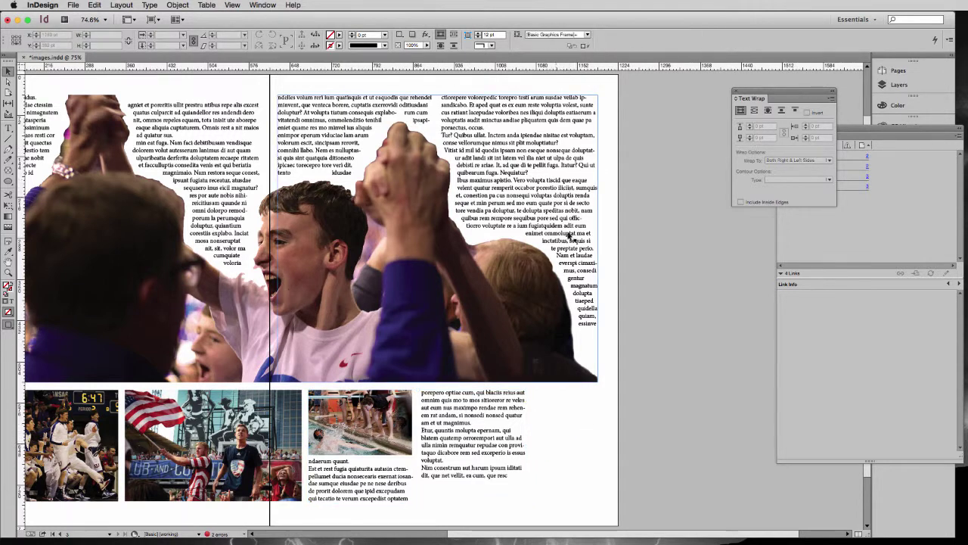
{"action": "left_click_drag", "start_coordinate": [759, 100], "coordinate": [731, 99]}
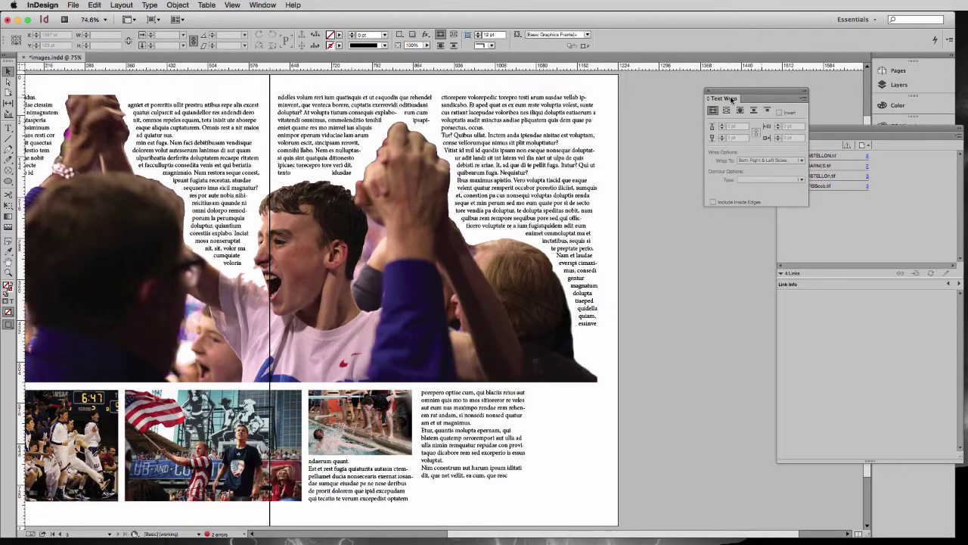